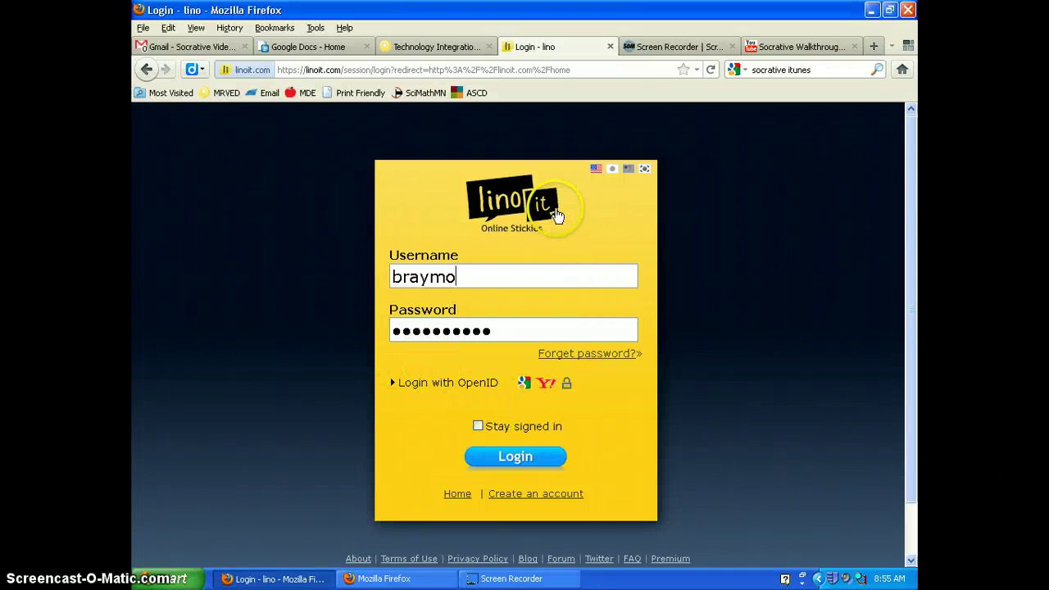
Load the linoit.com login page and sign in with the prefilled account credentials.
{"action": "left_click", "coordinate": [485, 336]}
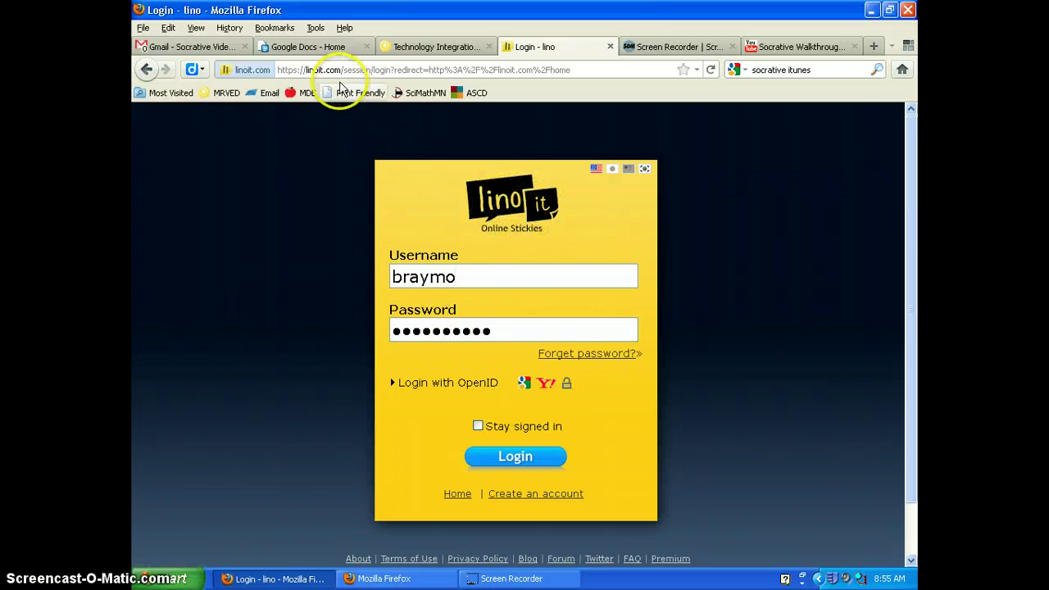
{"action": "left_click", "coordinate": [443, 70]}
{"action": "type", "text": "lin"}
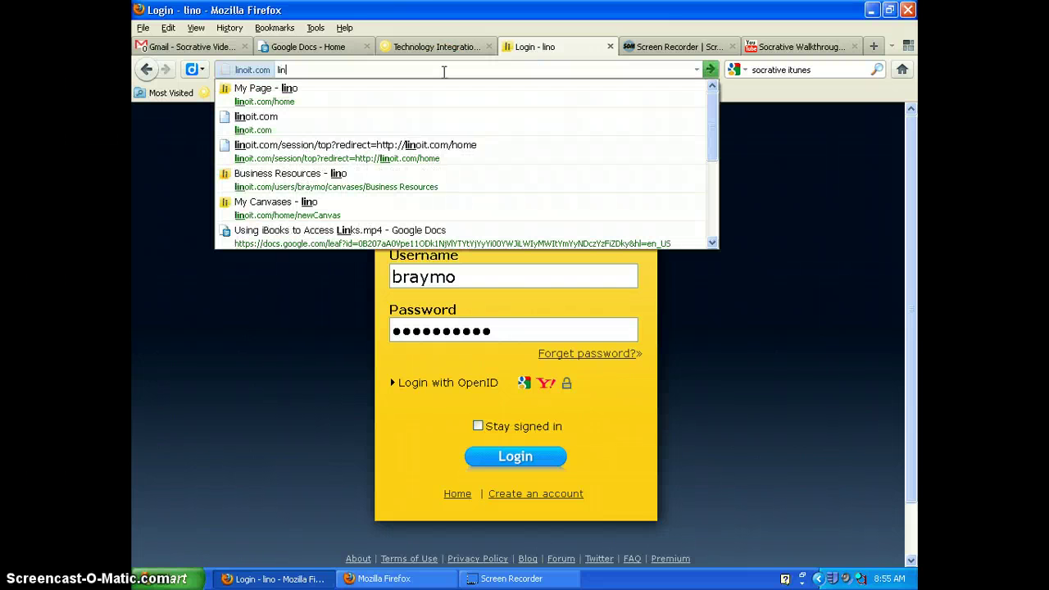
{"action": "key", "text": "Down"}
{"action": "key", "text": "Down"}
{"action": "key", "text": "Return"}
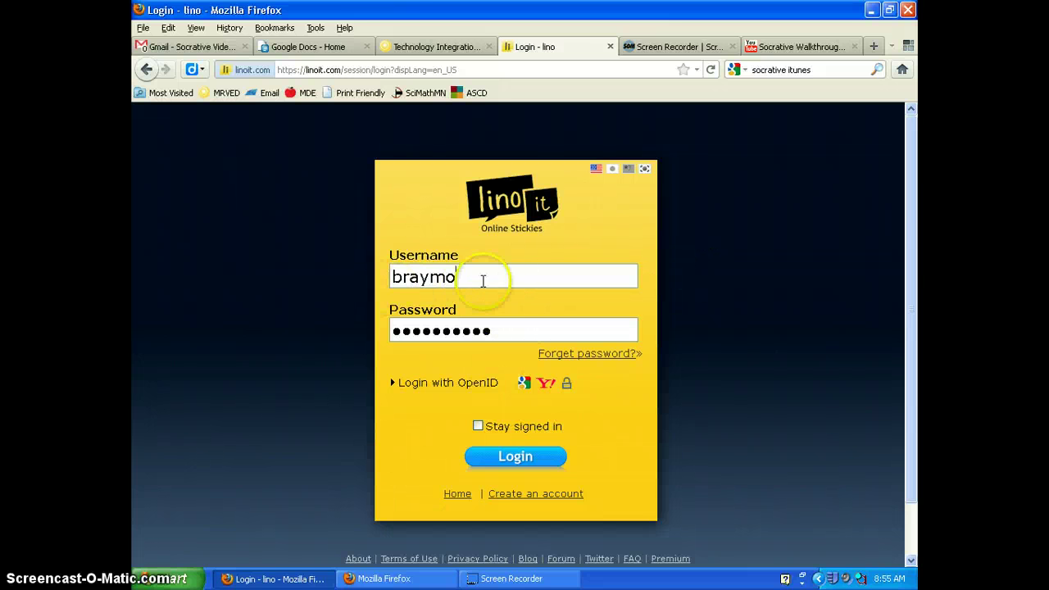
{"action": "left_click", "coordinate": [533, 460]}
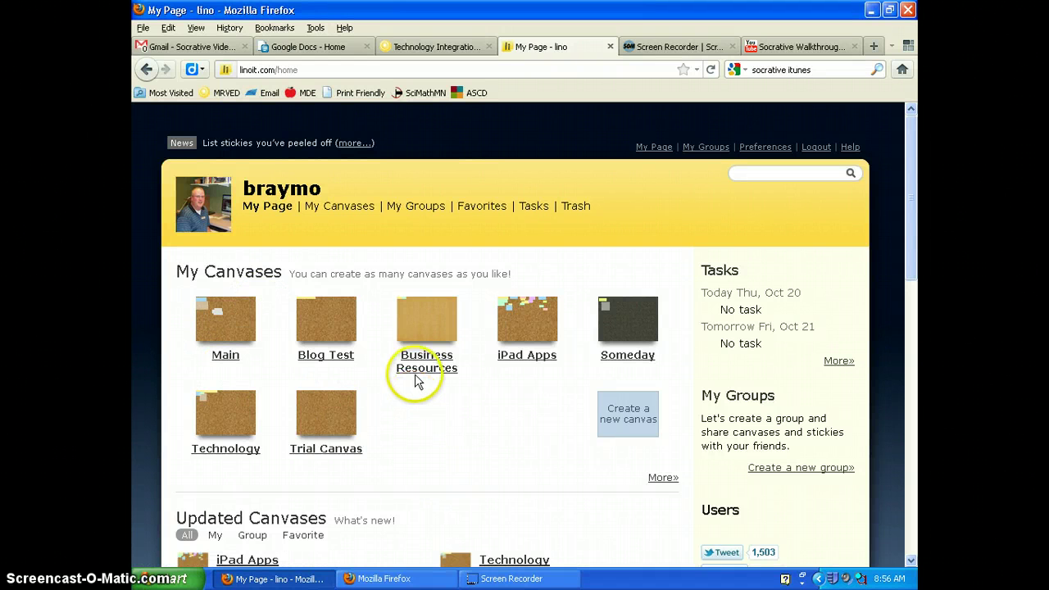
Open the iPad Apps canvas and look over its stickies, ending at the instruction notes beside the K-3 heading.
{"action": "left_click", "coordinate": [521, 354]}
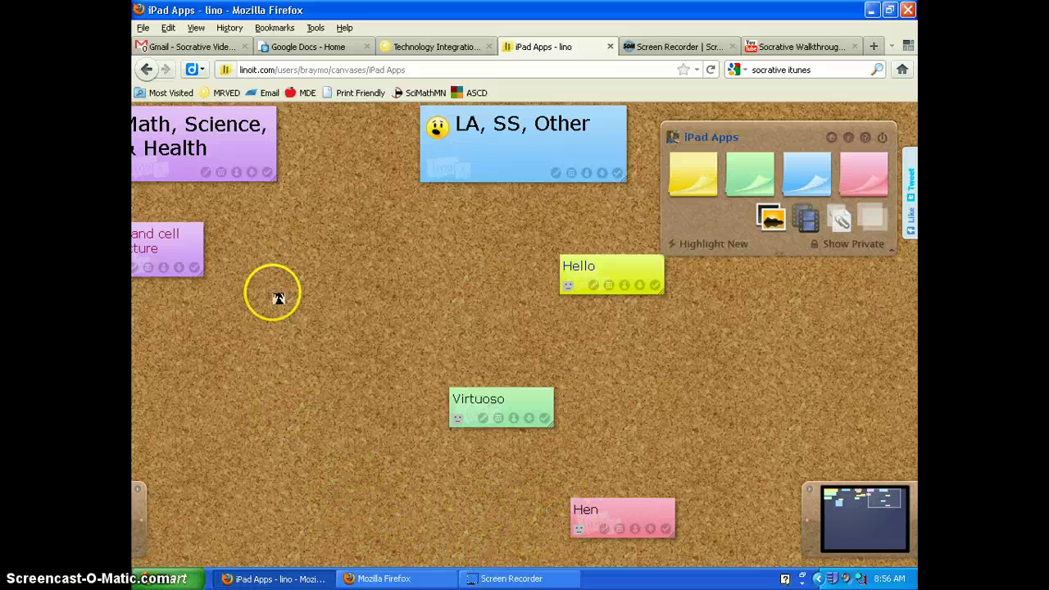
{"action": "left_click_drag", "start_coordinate": [259, 321], "coordinate": [489, 297]}
{"action": "left_click_drag", "start_coordinate": [380, 339], "coordinate": [617, 468]}
{"action": "left_click_drag", "start_coordinate": [269, 421], "coordinate": [583, 426]}
{"action": "left_click_drag", "start_coordinate": [404, 304], "coordinate": [556, 302]}
{"action": "left_click_drag", "start_coordinate": [447, 255], "coordinate": [562, 251]}
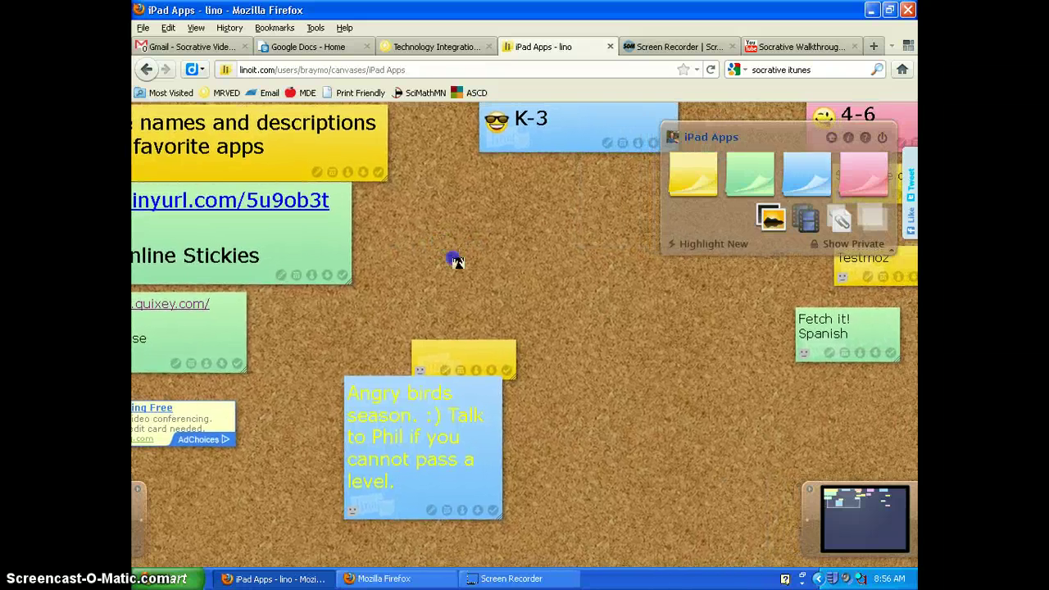
{"action": "left_click_drag", "start_coordinate": [456, 261], "coordinate": [538, 302]}
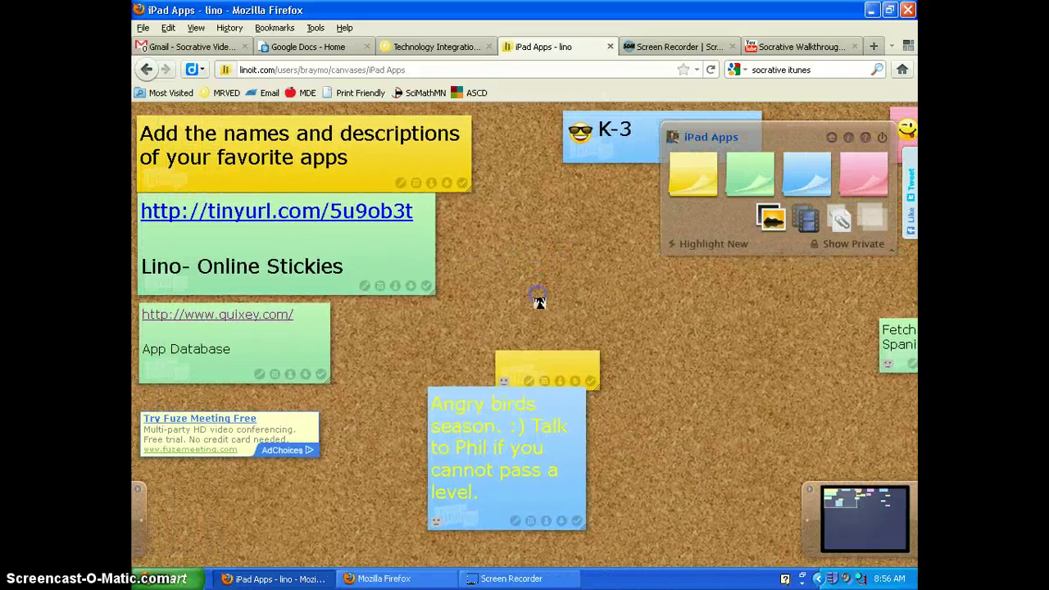
Show the iPad Apps canvas information and copy the canvas URL.
{"action": "left_click", "coordinate": [850, 138]}
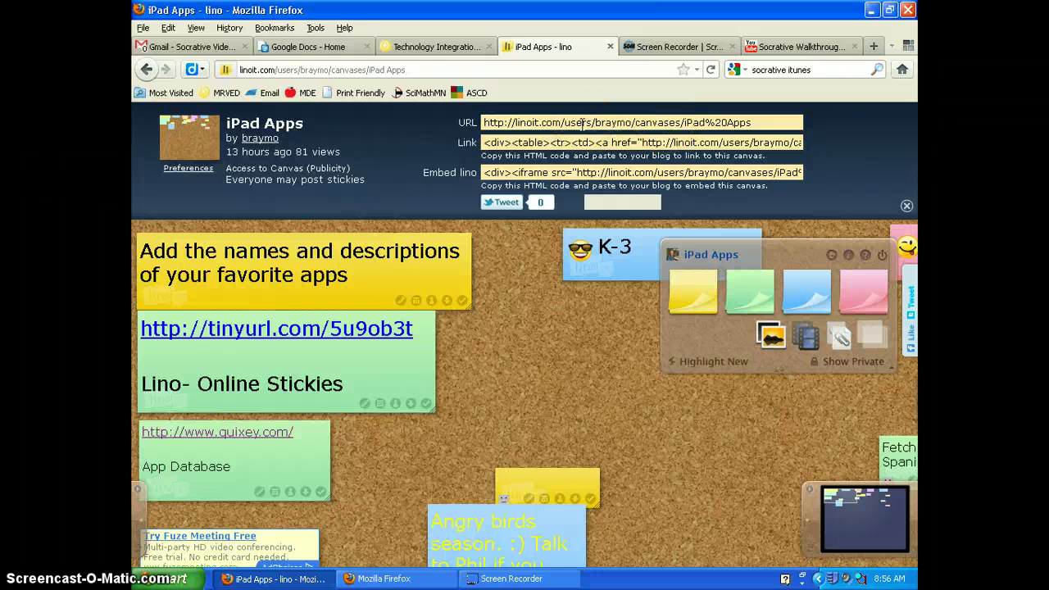
{"action": "left_click", "coordinate": [582, 123]}
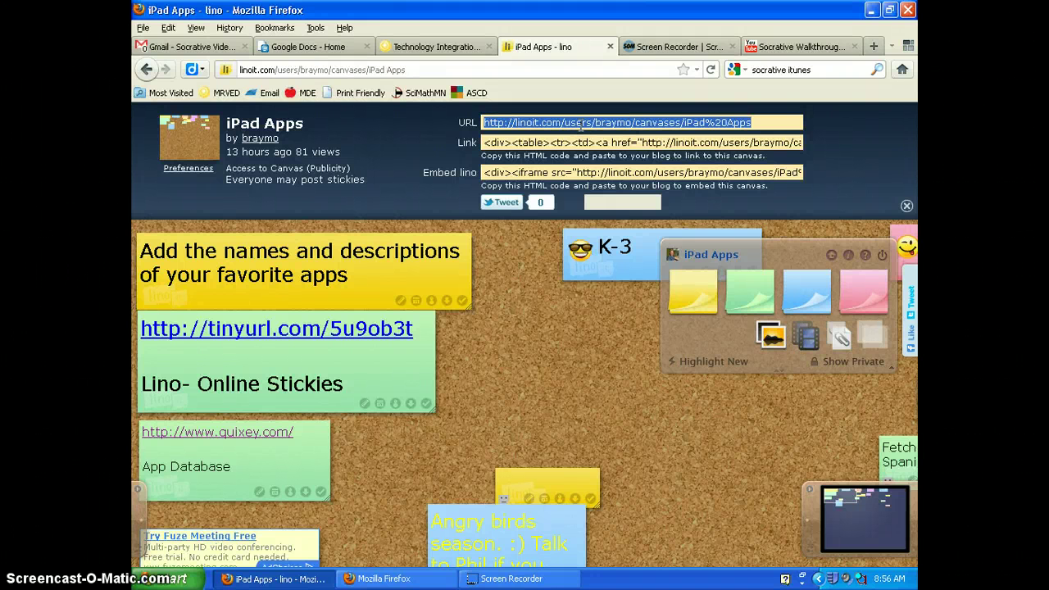
{"action": "right_click", "coordinate": [581, 123]}
{"action": "left_click", "coordinate": [607, 170]}
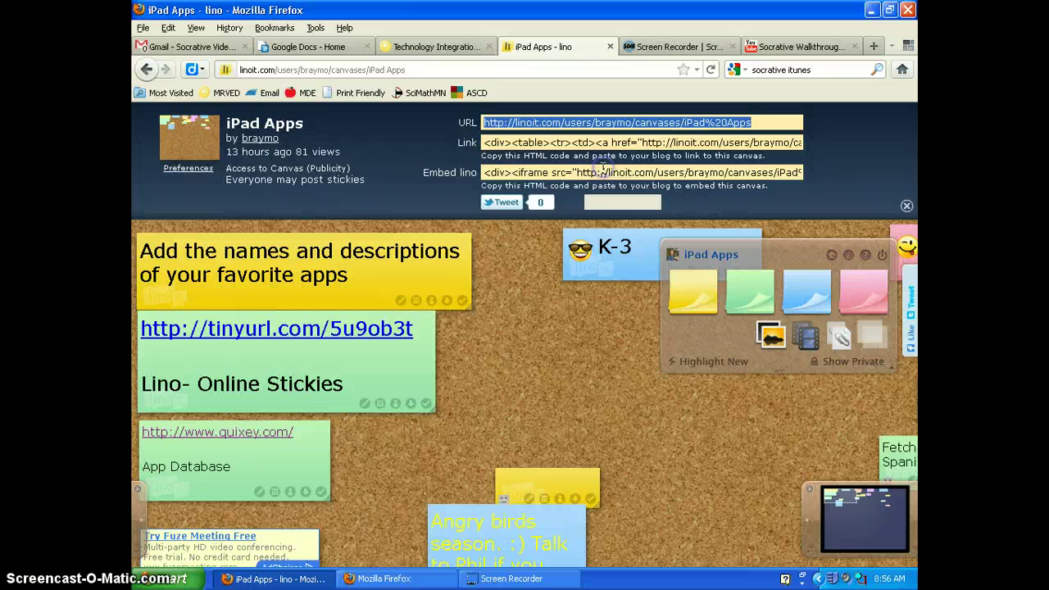
Open the iPad Apps canvas preferences and review the background, access and detail options.
{"action": "left_click", "coordinate": [193, 175]}
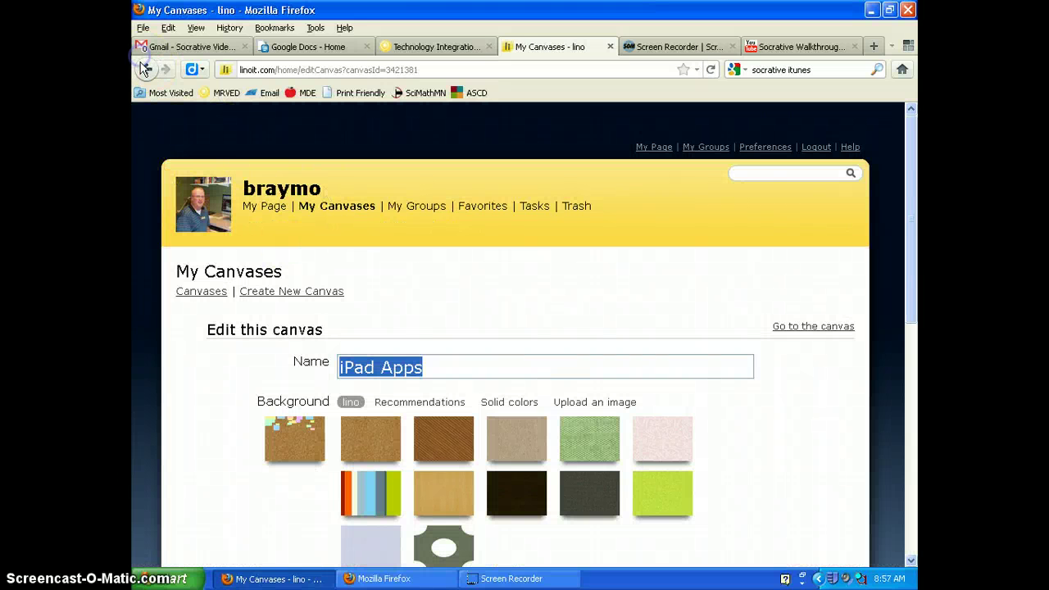
{"action": "left_click", "coordinate": [146, 72]}
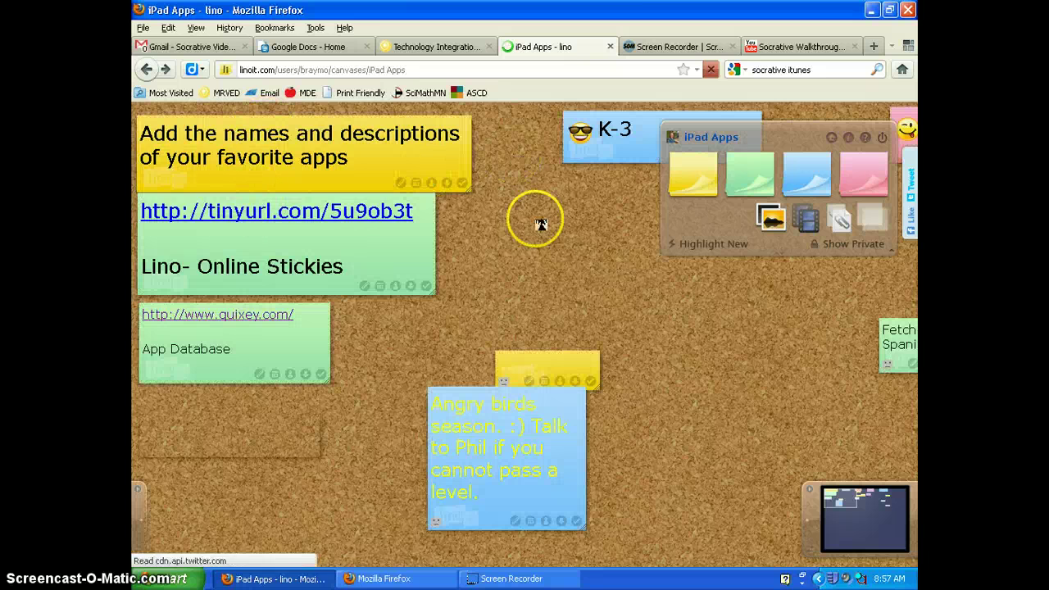
{"action": "left_click", "coordinate": [864, 145]}
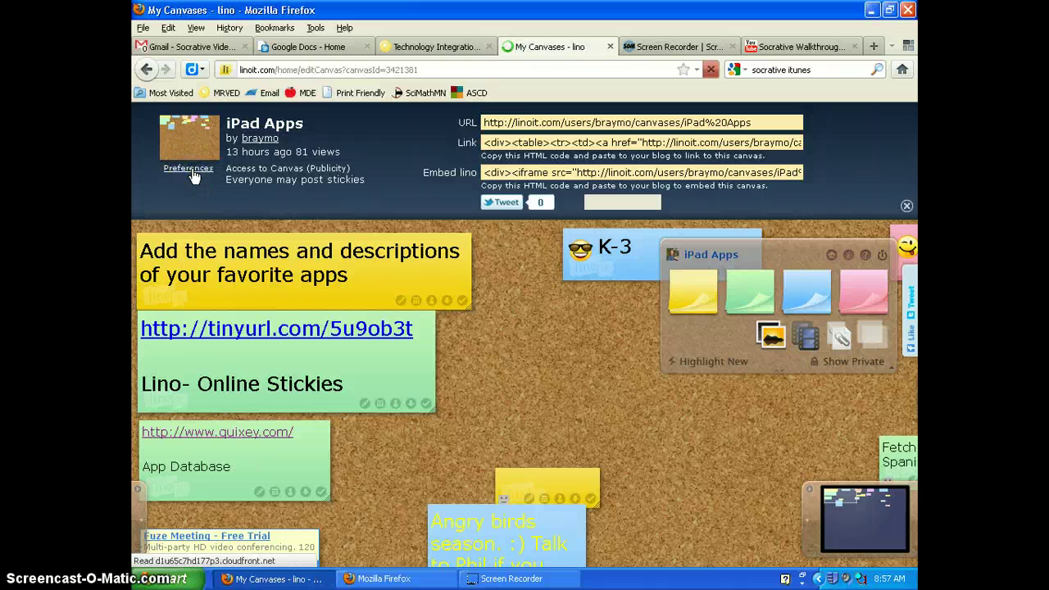
{"action": "scroll", "coordinate": [500, 236], "scroll_direction": "down", "scroll_amount": 4}
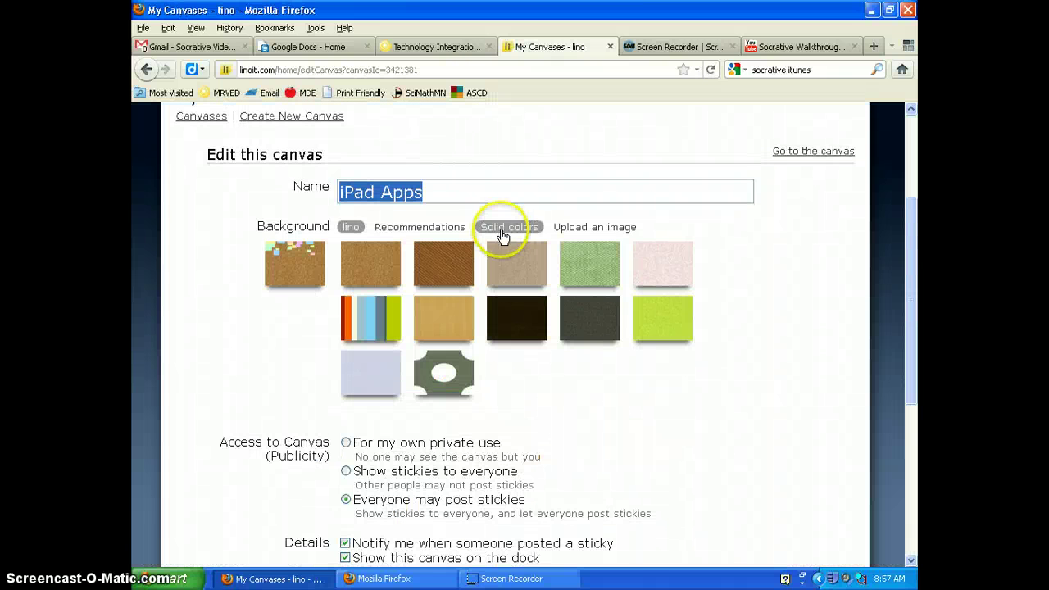
{"action": "scroll", "coordinate": [508, 262], "scroll_direction": "down", "scroll_amount": 2}
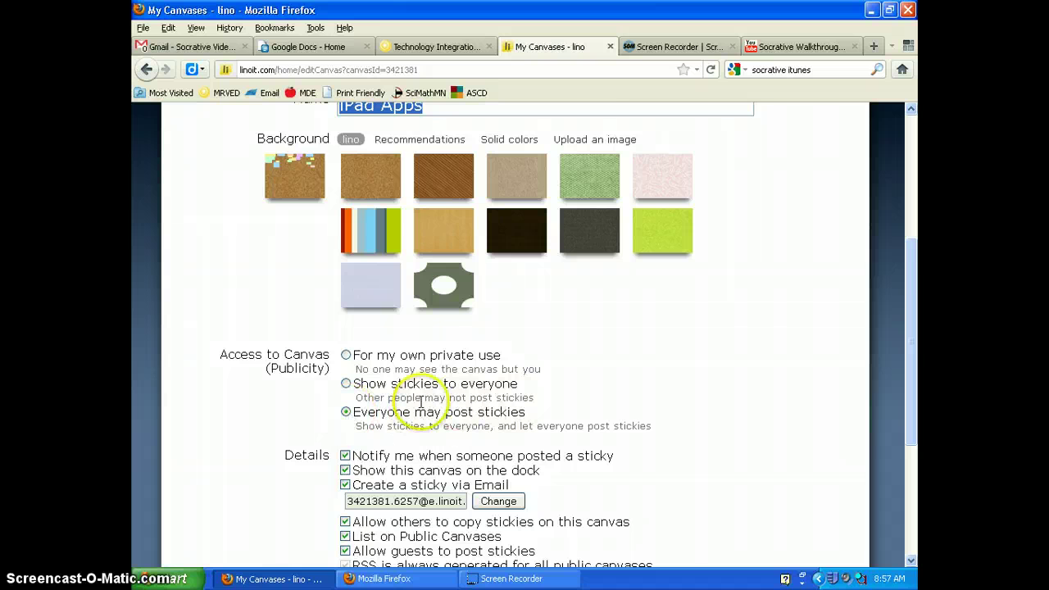
{"action": "scroll", "coordinate": [573, 354], "scroll_direction": "down", "scroll_amount": 2}
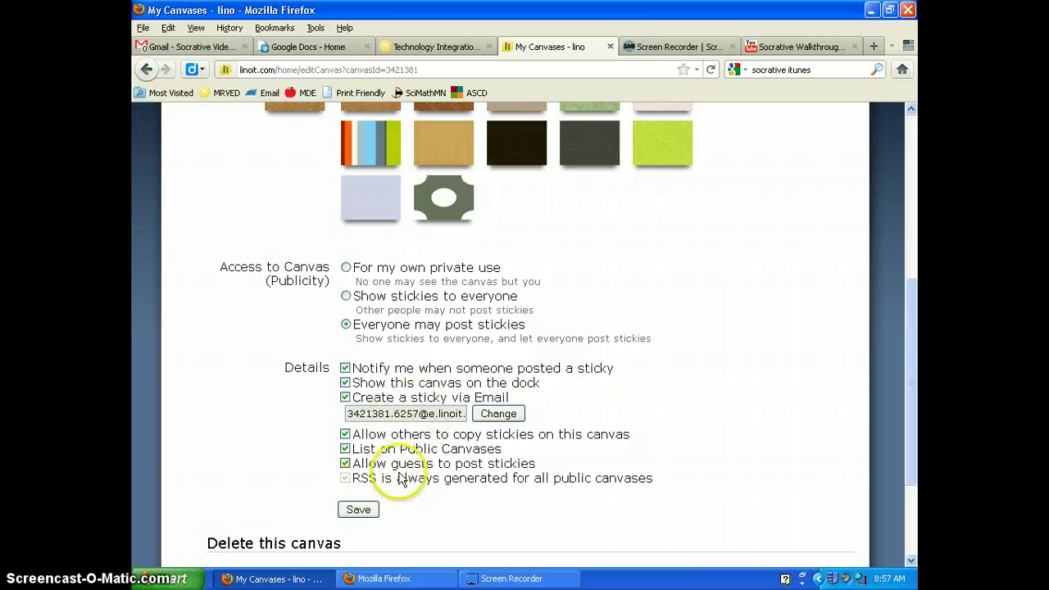
Save the canvas preferences with access set to Everyone may post stickies.
{"action": "scroll", "coordinate": [344, 473], "scroll_direction": "down", "scroll_amount": 2}
{"action": "left_click", "coordinate": [356, 423]}
{"action": "scroll", "coordinate": [352, 441], "scroll_direction": "down", "scroll_amount": 8}
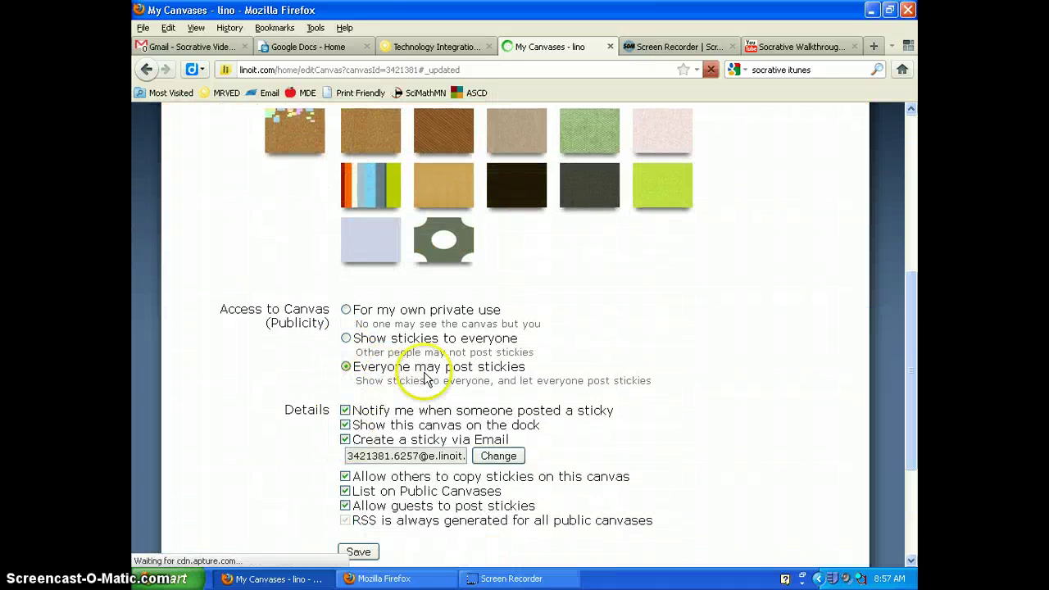
{"action": "scroll", "coordinate": [348, 370], "scroll_direction": "up", "scroll_amount": 2}
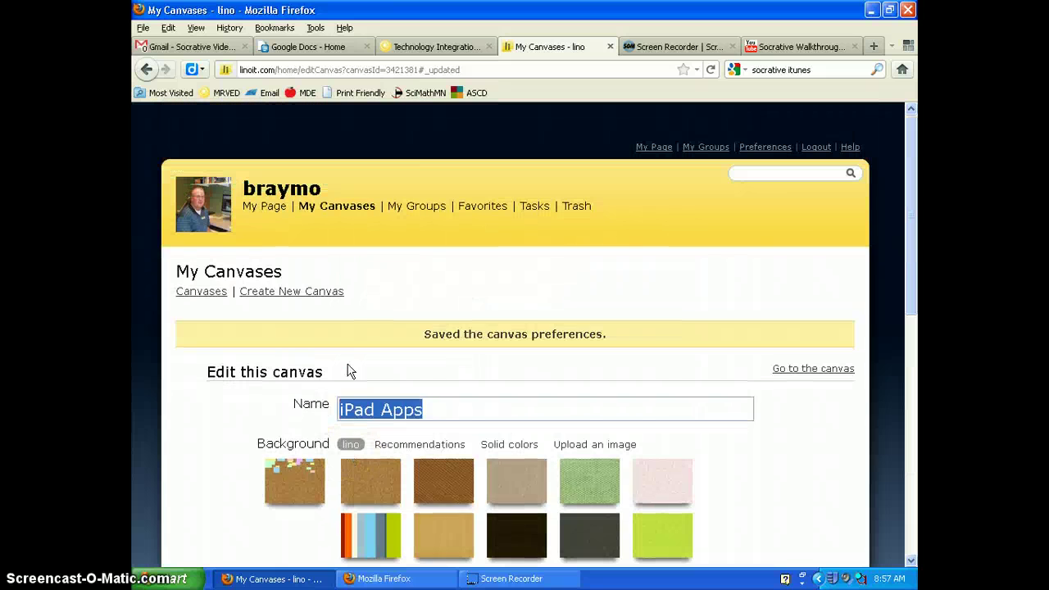
Reopen the iPad Apps canvas from My Page and stack Testmoz, school a to z app and Fetch it! Spanish below Socrative.com.
{"action": "left_click", "coordinate": [267, 212]}
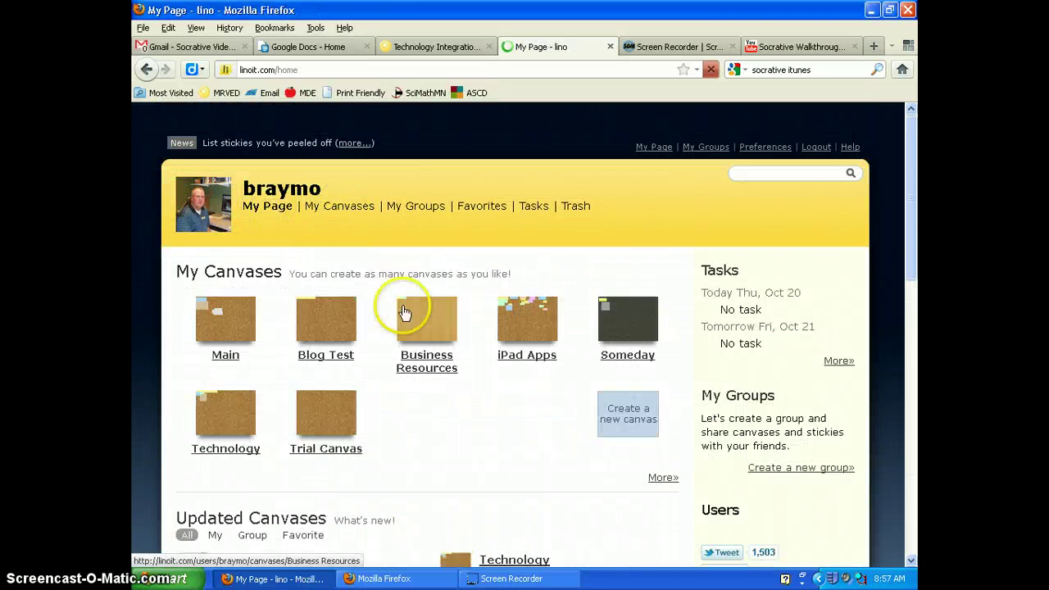
{"action": "left_click", "coordinate": [526, 332]}
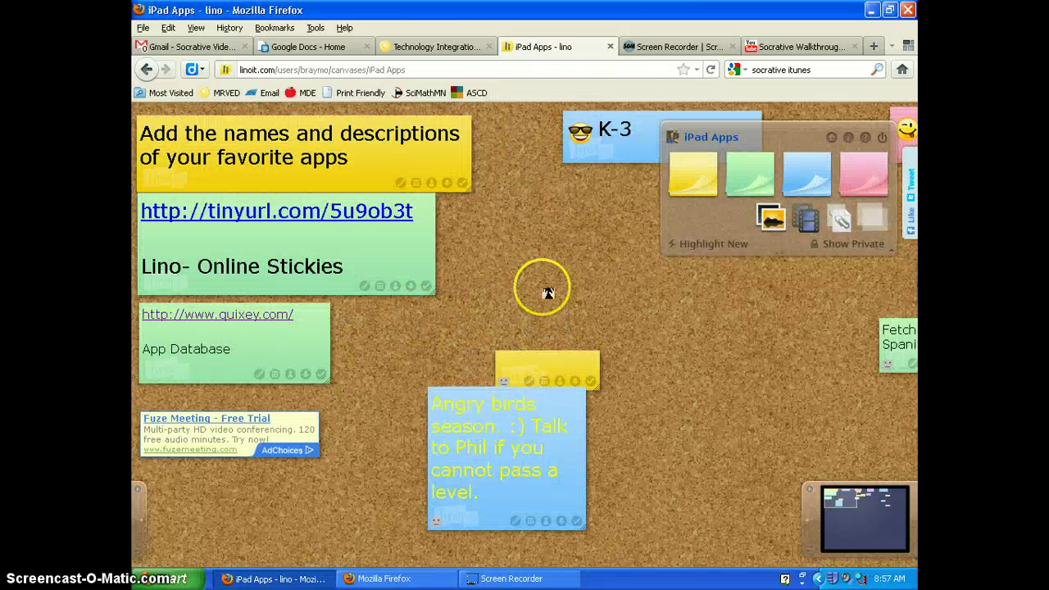
{"action": "mouse_move", "coordinate": [529, 246]}
{"action": "left_mouse_down"}
{"action": "mouse_move", "coordinate": [450, 244]}
{"action": "mouse_move", "coordinate": [249, 320]}
{"action": "mouse_move", "coordinate": [480, 291]}
{"action": "mouse_move", "coordinate": [325, 286]}
{"action": "mouse_move", "coordinate": [392, 281]}
{"action": "mouse_move", "coordinate": [353, 277]}
{"action": "left_mouse_up"}
{"action": "left_click_drag", "start_coordinate": [365, 365], "coordinate": [580, 473]}
{"action": "left_click_drag", "start_coordinate": [562, 373], "coordinate": [262, 334]}
{"action": "left_click_drag", "start_coordinate": [508, 236], "coordinate": [501, 195]}
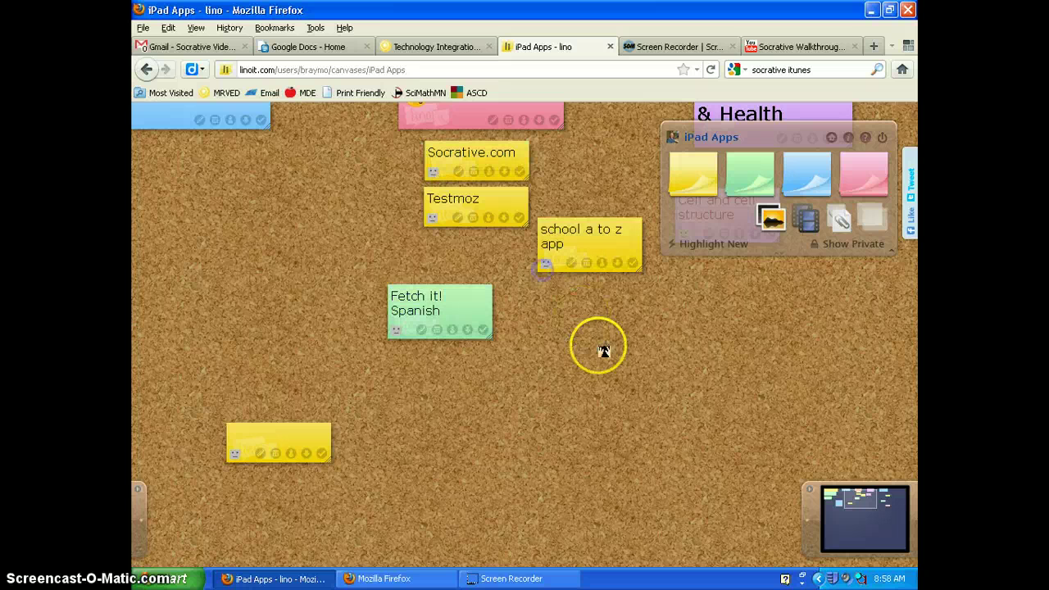
{"action": "left_click_drag", "start_coordinate": [599, 246], "coordinate": [474, 258]}
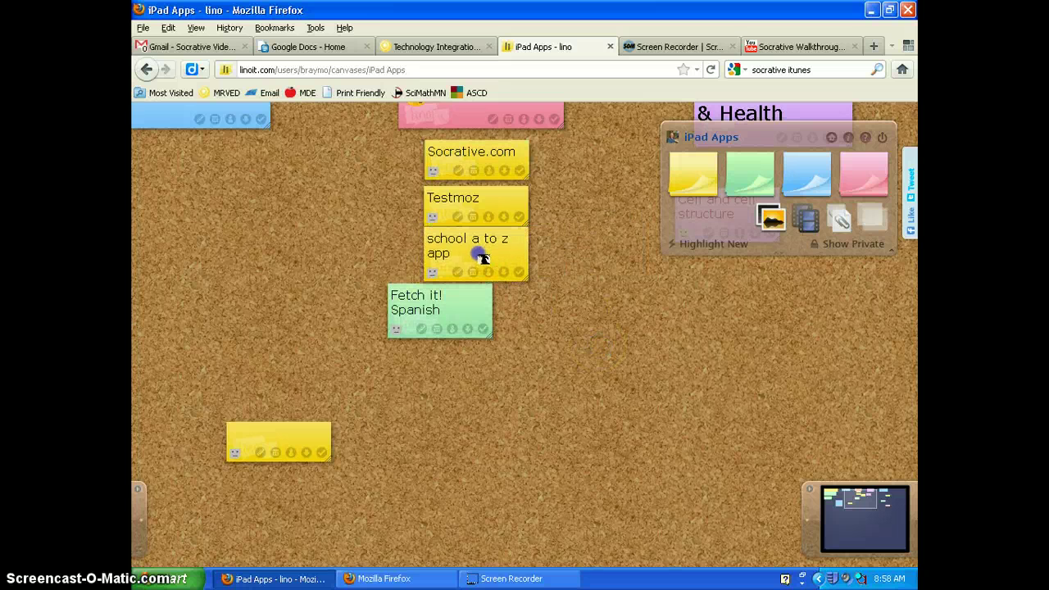
{"action": "left_click_drag", "start_coordinate": [461, 307], "coordinate": [498, 313]}
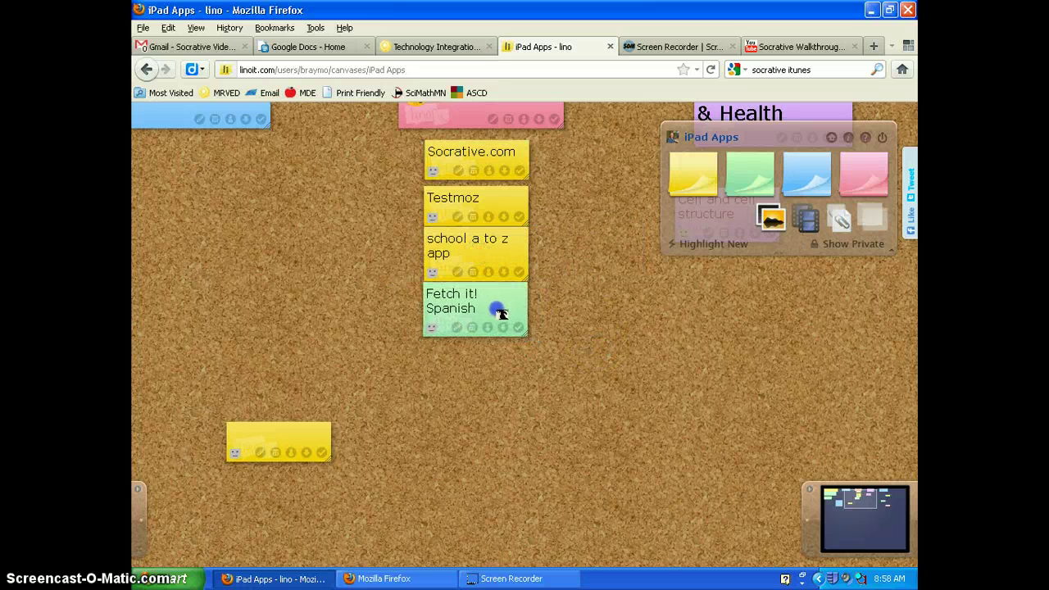
Place Cell and cell structure under Math, Science, & Health, and stack Hello, Virtuoso and Hen under LA, SS, Other.
{"action": "left_click_drag", "start_coordinate": [669, 345], "coordinate": [404, 370]}
{"action": "left_click_drag", "start_coordinate": [492, 235], "coordinate": [548, 209]}
{"action": "left_click_drag", "start_coordinate": [610, 361], "coordinate": [249, 369]}
{"action": "left_click_drag", "start_coordinate": [566, 274], "coordinate": [502, 205]}
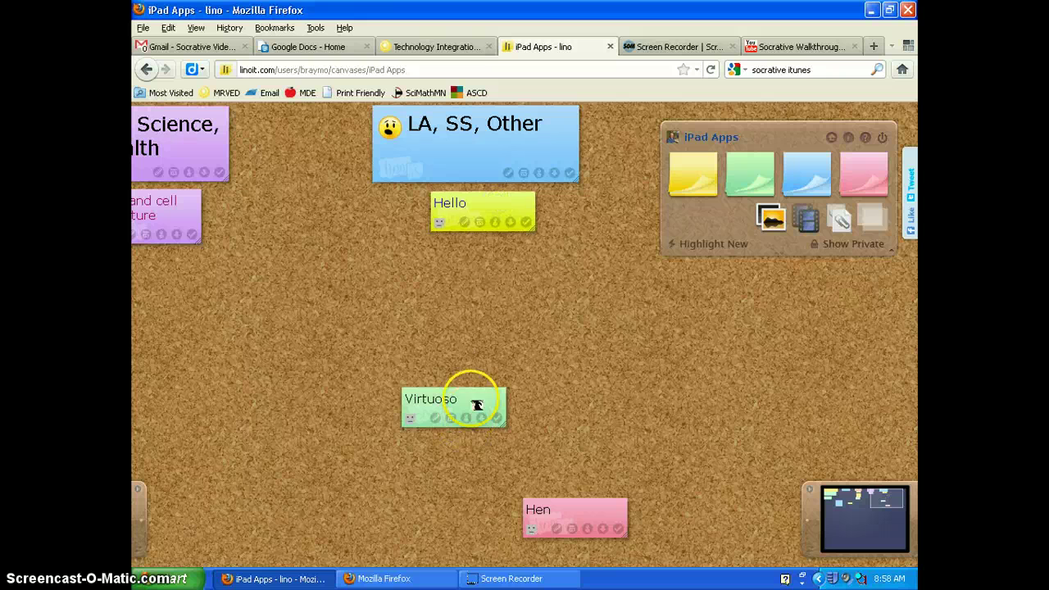
{"action": "left_click_drag", "start_coordinate": [475, 403], "coordinate": [505, 250]}
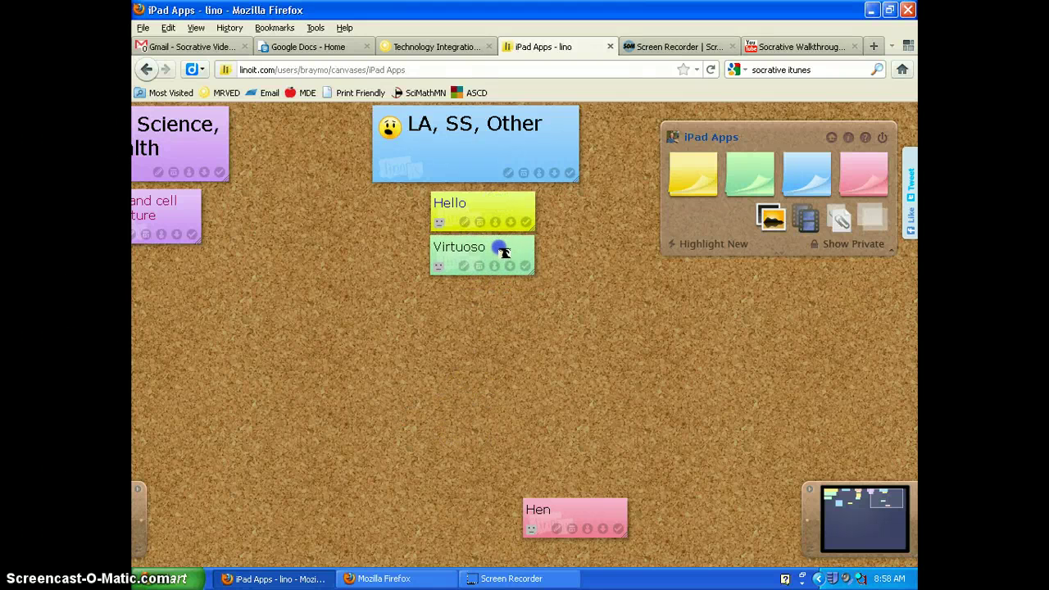
{"action": "left_click_drag", "start_coordinate": [597, 490], "coordinate": [512, 294]}
Remove the two blank yellow stickies and move the Angry birds sticky under the K-3 heading.
{"action": "left_click_drag", "start_coordinate": [413, 436], "coordinate": [740, 412]}
{"action": "left_click_drag", "start_coordinate": [295, 377], "coordinate": [718, 367]}
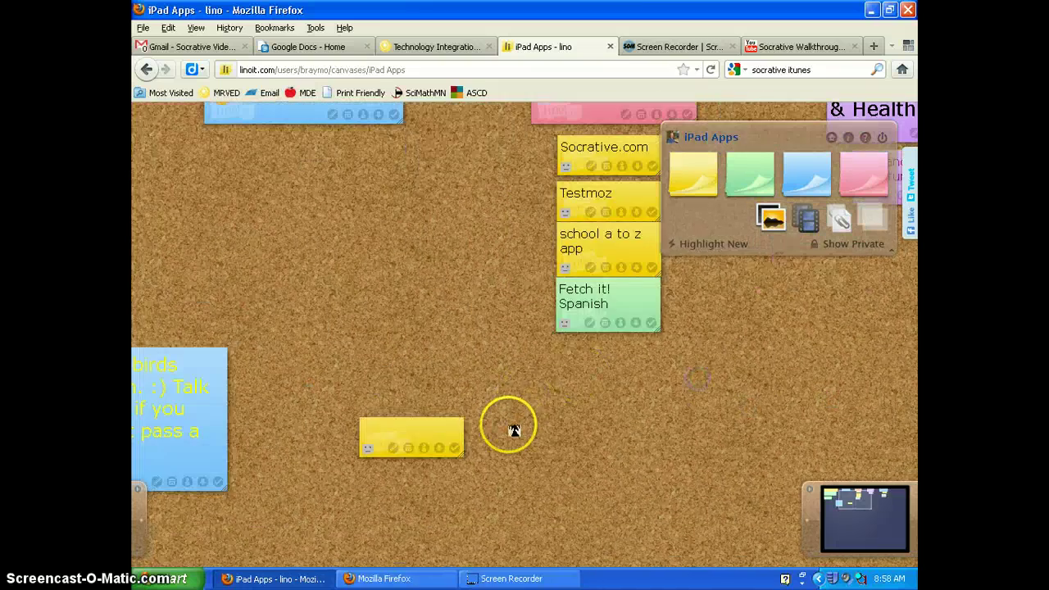
{"action": "left_click_drag", "start_coordinate": [510, 428], "coordinate": [502, 429]}
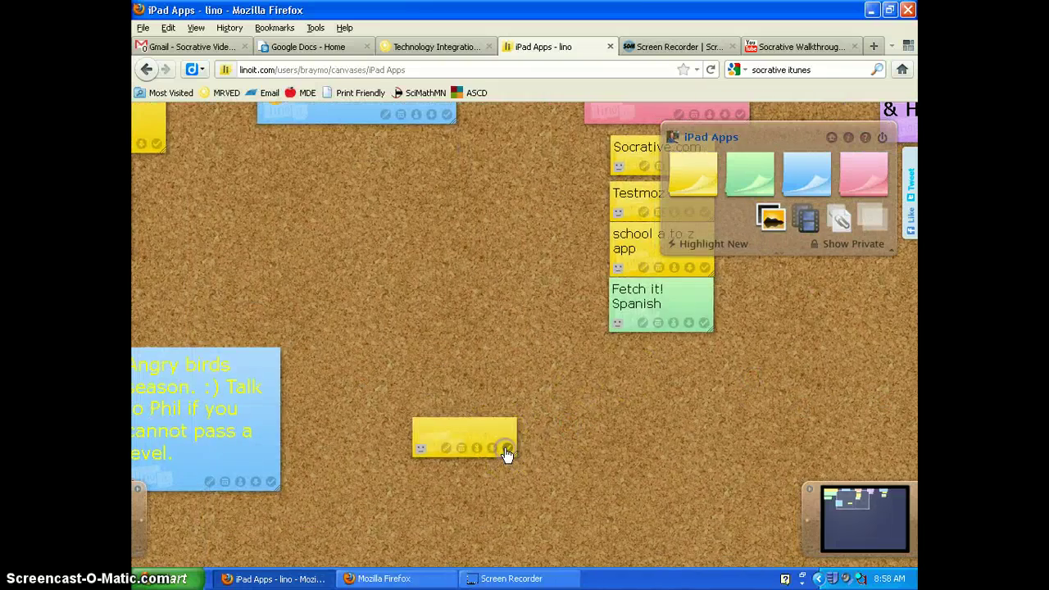
{"action": "left_click", "coordinate": [507, 453]}
{"action": "left_click_drag", "start_coordinate": [431, 379], "coordinate": [599, 377]}
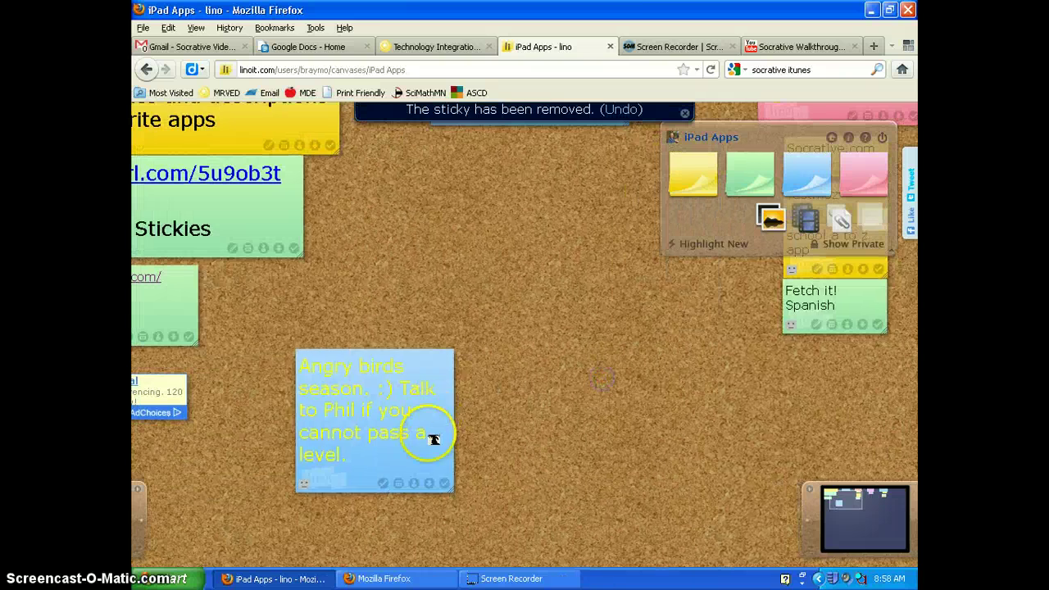
{"action": "left_click_drag", "start_coordinate": [420, 449], "coordinate": [572, 235]}
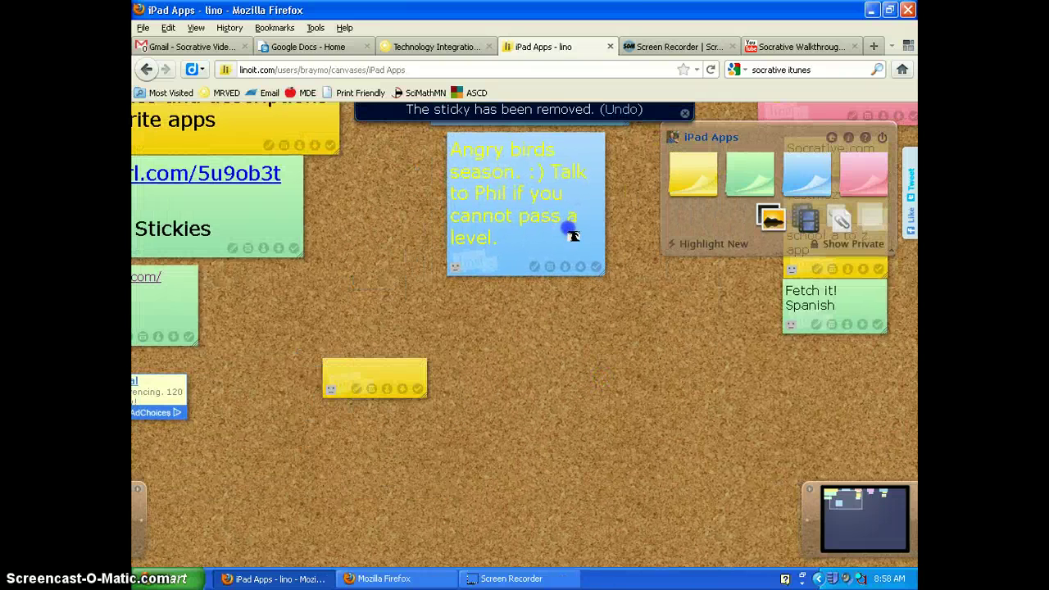
{"action": "left_click", "coordinate": [420, 385]}
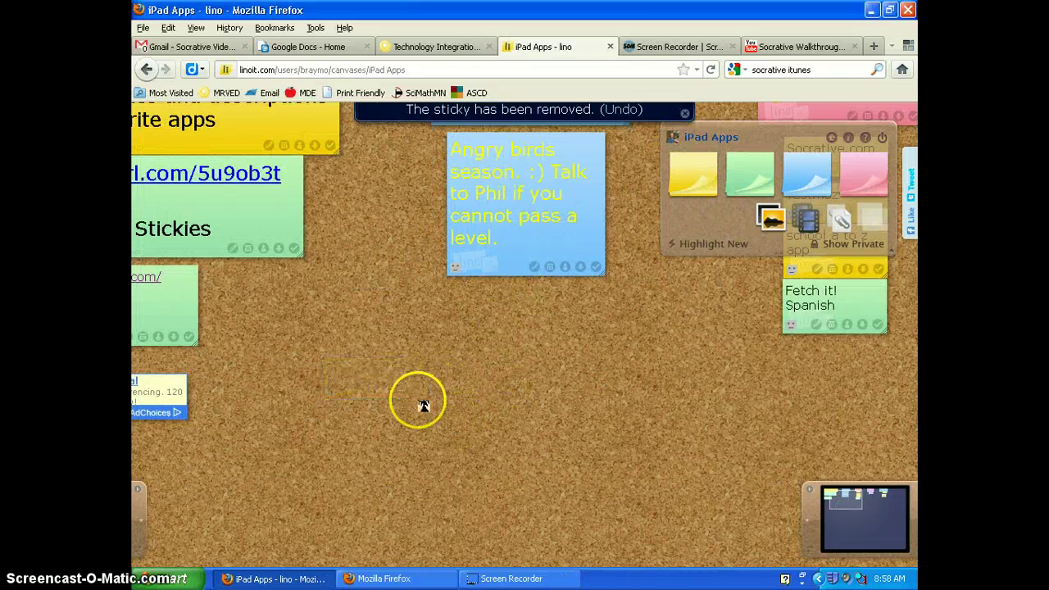
Highlight the new stickies, look through them across the canvas columns, and turn the highlighting off again.
{"action": "left_click_drag", "start_coordinate": [419, 401], "coordinate": [323, 417]}
{"action": "left_click_drag", "start_coordinate": [613, 382], "coordinate": [347, 423]}
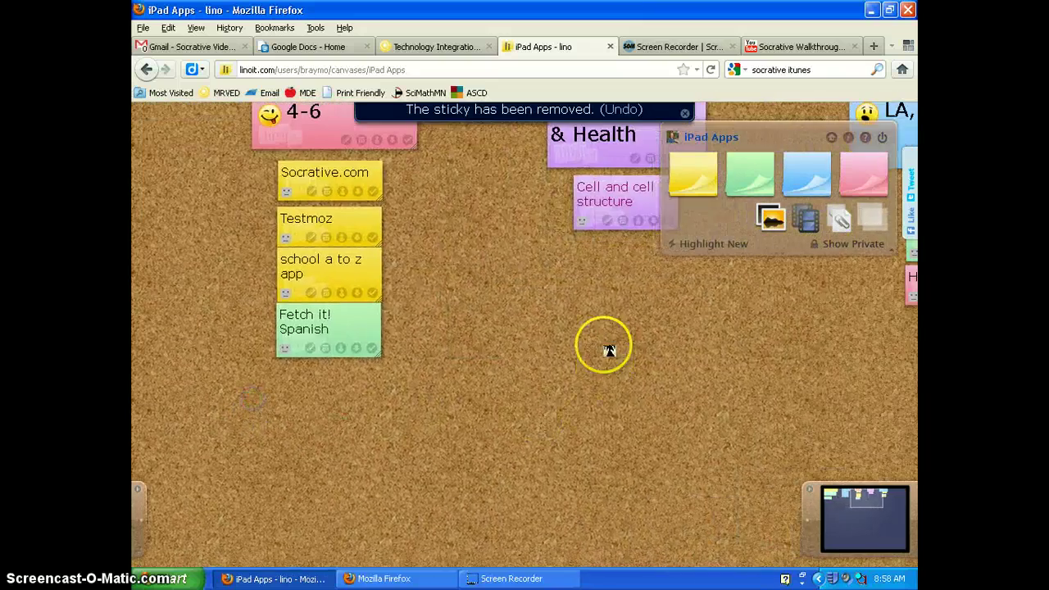
{"action": "mouse_move", "coordinate": [598, 339]}
{"action": "left_mouse_down"}
{"action": "mouse_move", "coordinate": [482, 388]}
{"action": "mouse_move", "coordinate": [377, 385]}
{"action": "left_mouse_up"}
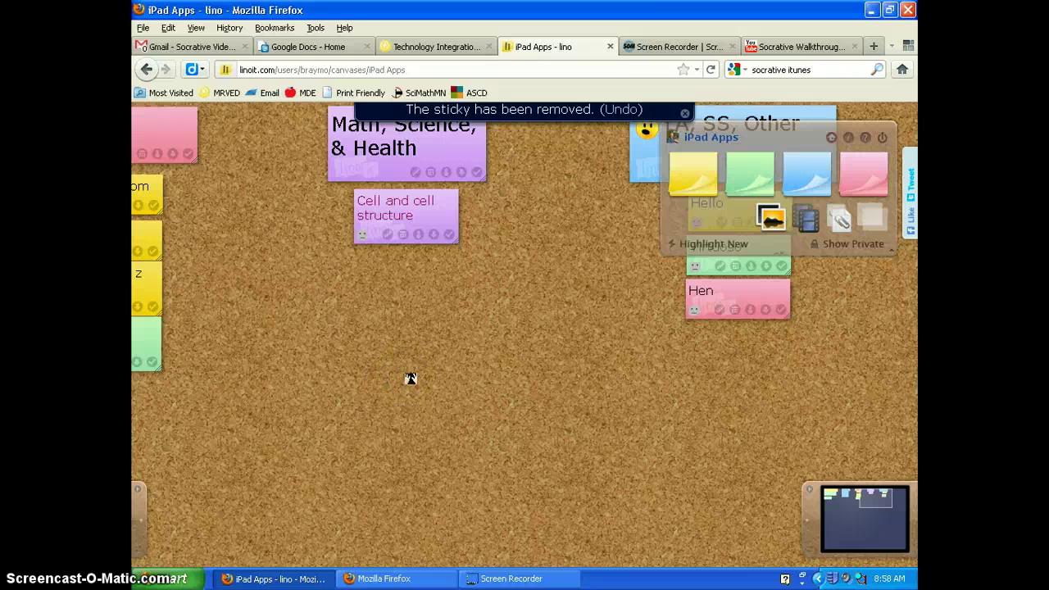
{"action": "left_click", "coordinate": [711, 237]}
{"action": "left_click", "coordinate": [574, 374]}
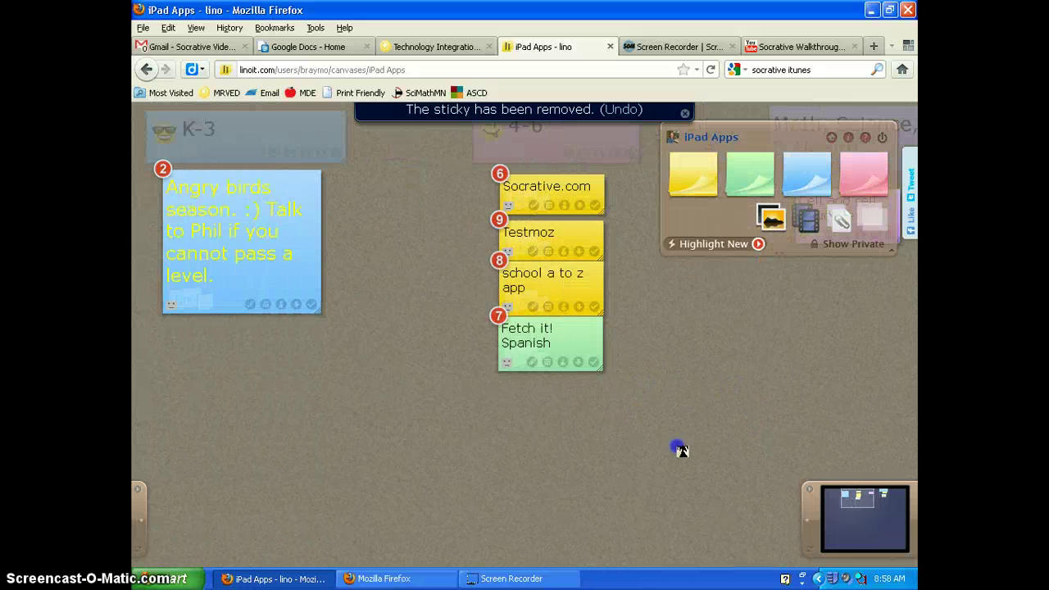
{"action": "left_click", "coordinate": [606, 453]}
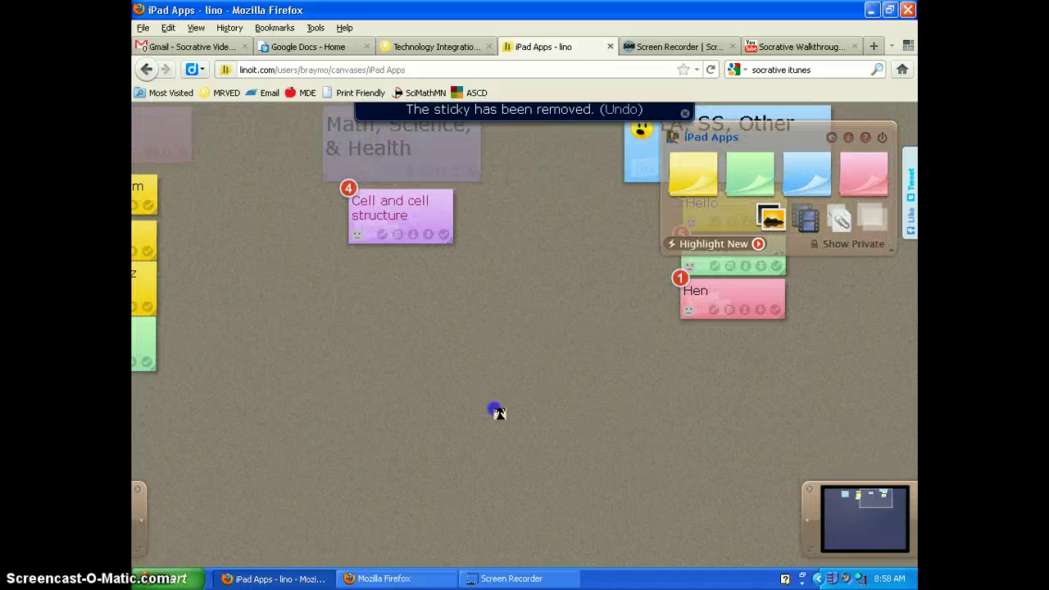
{"action": "left_click", "coordinate": [522, 432]}
{"action": "left_click", "coordinate": [693, 241]}
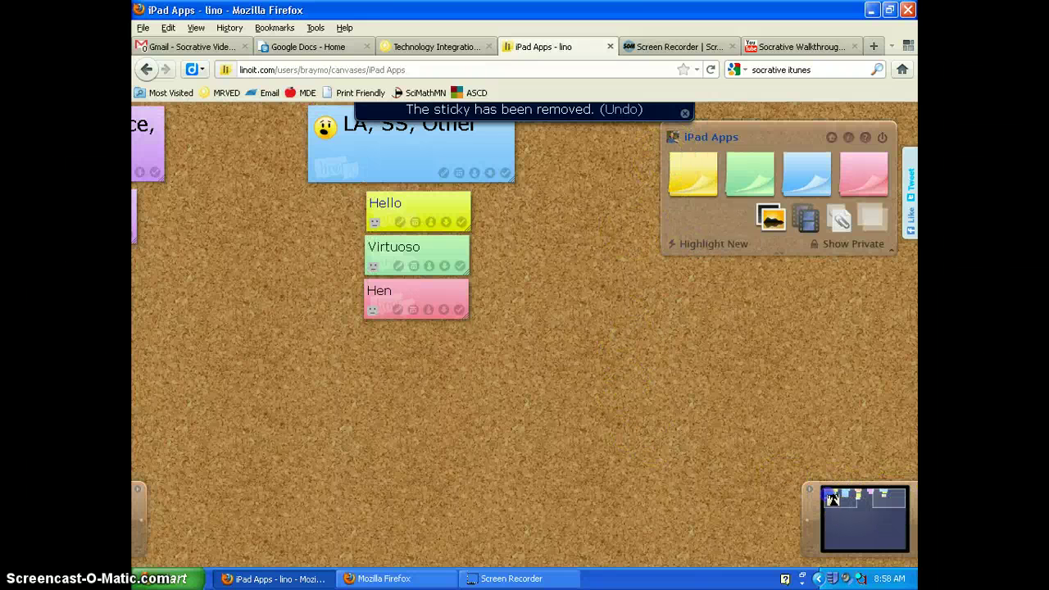
Look over the organized canvas from the instruction notes across to the LA, SS, Other column.
{"action": "left_click_drag", "start_coordinate": [862, 497], "coordinate": [848, 497]}
{"action": "left_click_drag", "start_coordinate": [482, 426], "coordinate": [818, 431]}
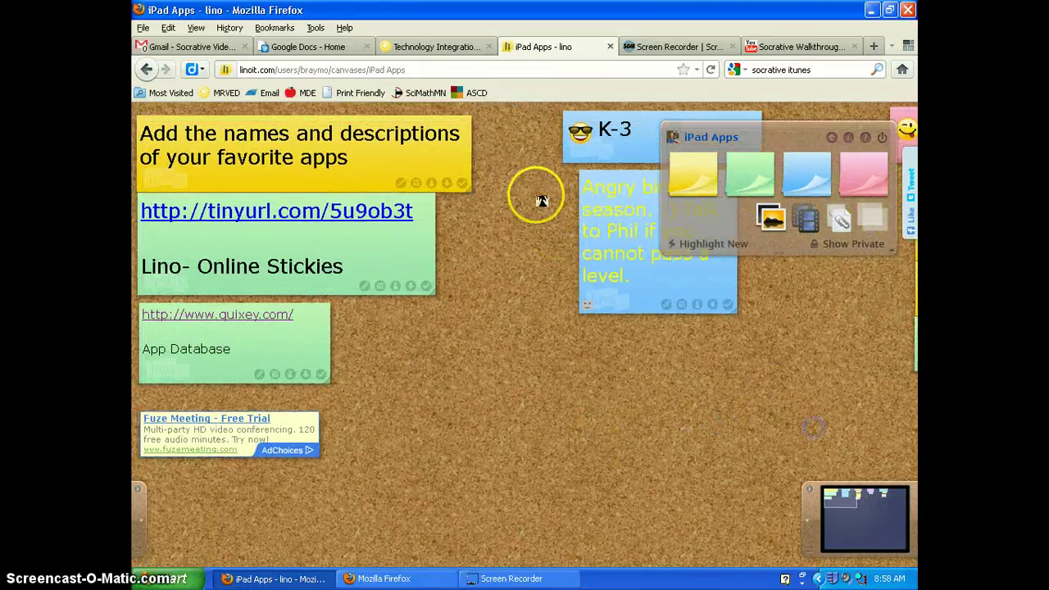
{"action": "left_click_drag", "start_coordinate": [515, 410], "coordinate": [516, 312]}
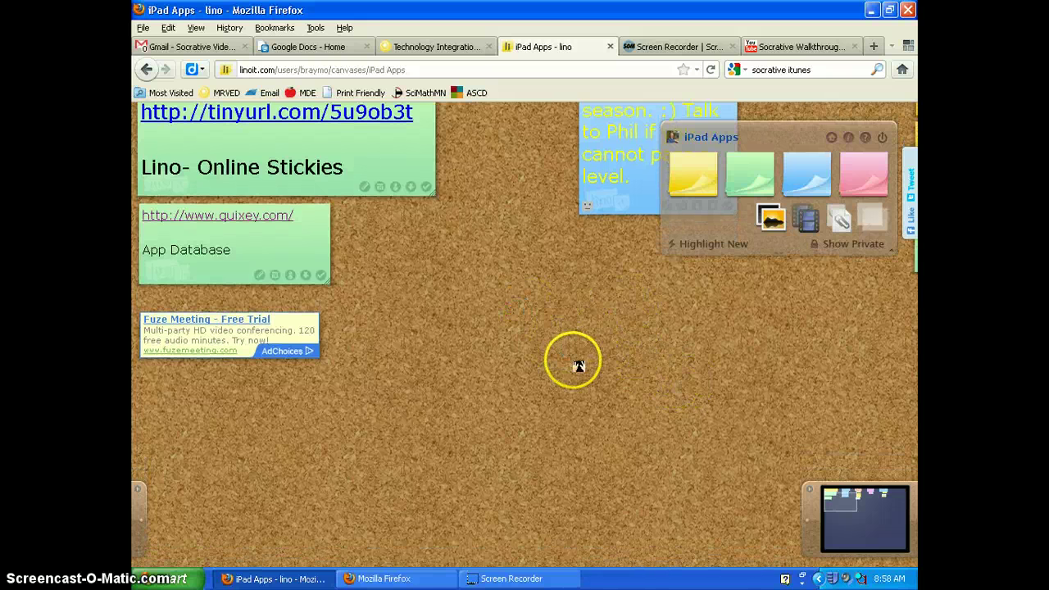
{"action": "left_click_drag", "start_coordinate": [573, 368], "coordinate": [545, 503]}
{"action": "left_click", "coordinate": [541, 402]}
{"action": "left_click_drag", "start_coordinate": [502, 368], "coordinate": [710, 428]}
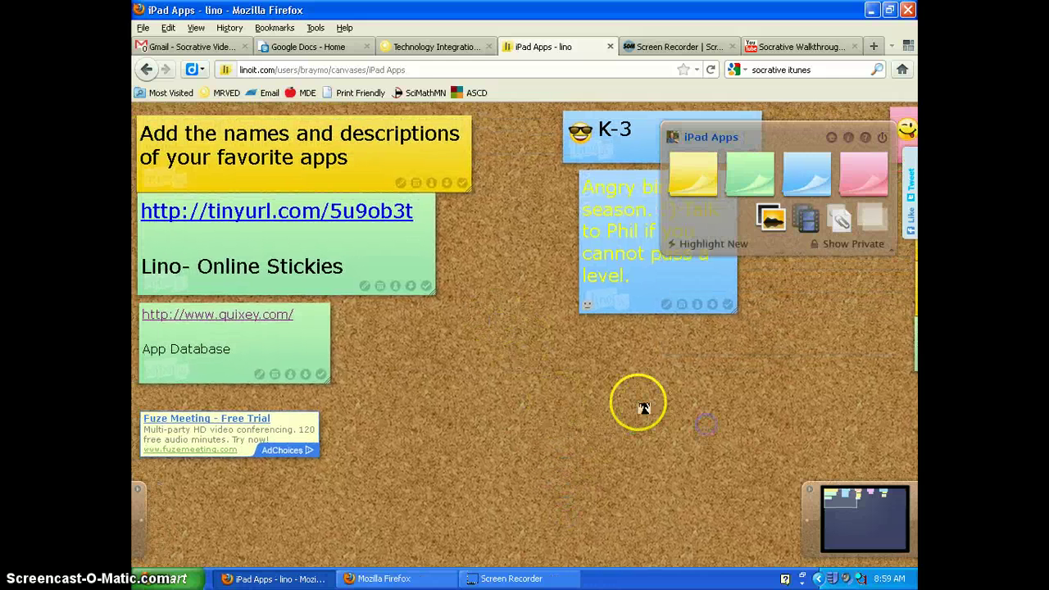
{"action": "left_click_drag", "start_coordinate": [631, 410], "coordinate": [271, 424]}
{"action": "left_click", "coordinate": [461, 421]}
{"action": "left_click", "coordinate": [537, 349]}
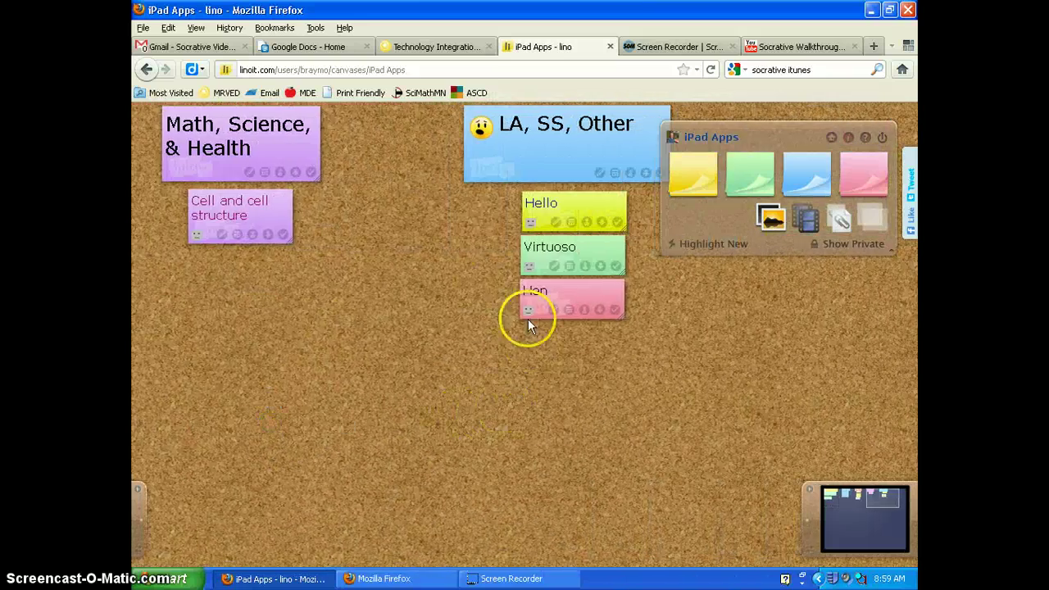